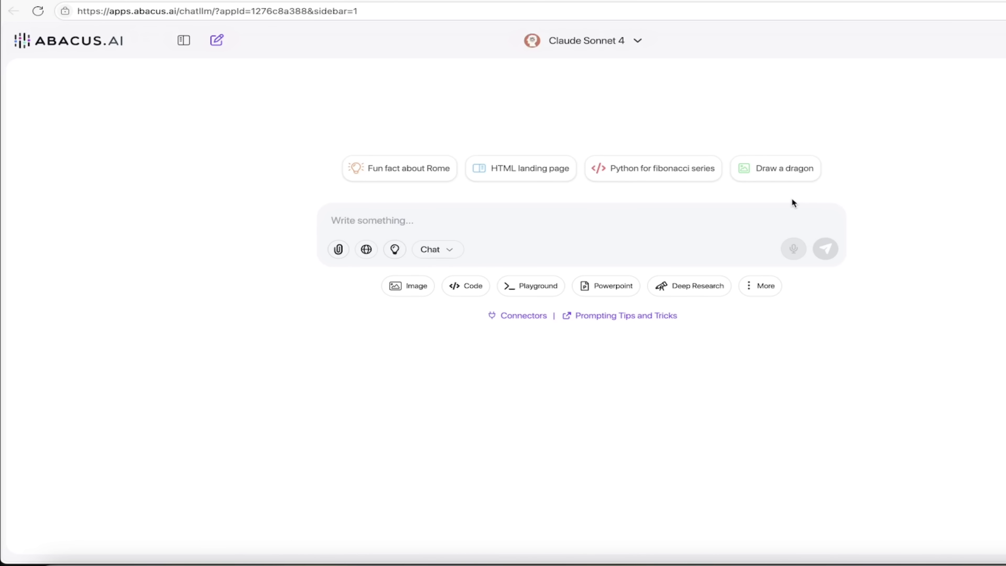
# Bring the ZeroGPT window with the King Lear essay's 96.51% AI score to the front.
pyautogui.click(549, 563)
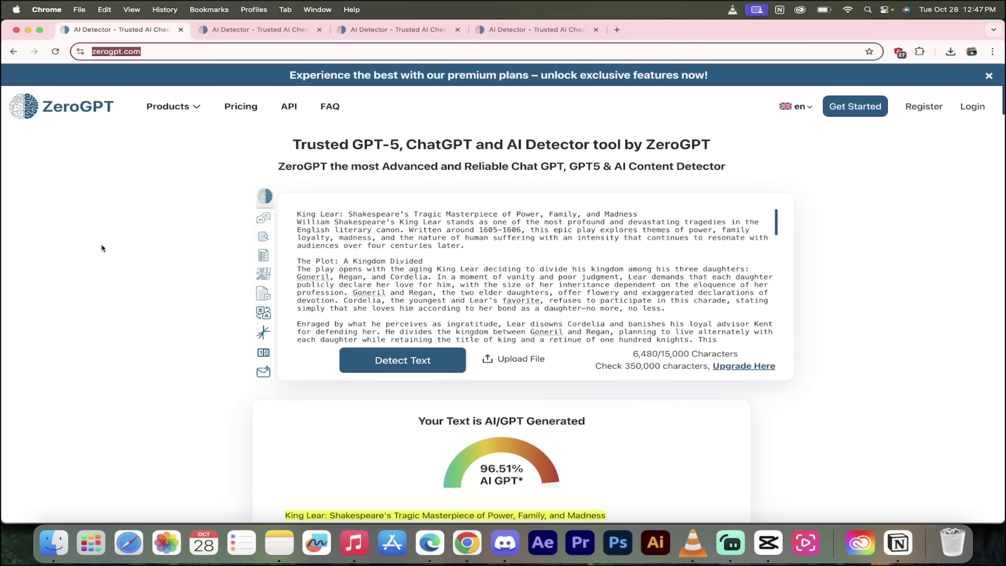
# Scroll through the King Lear essay's 96.51% AI result and its highlighted text.
pyautogui.scroll(-3, 94, 278)
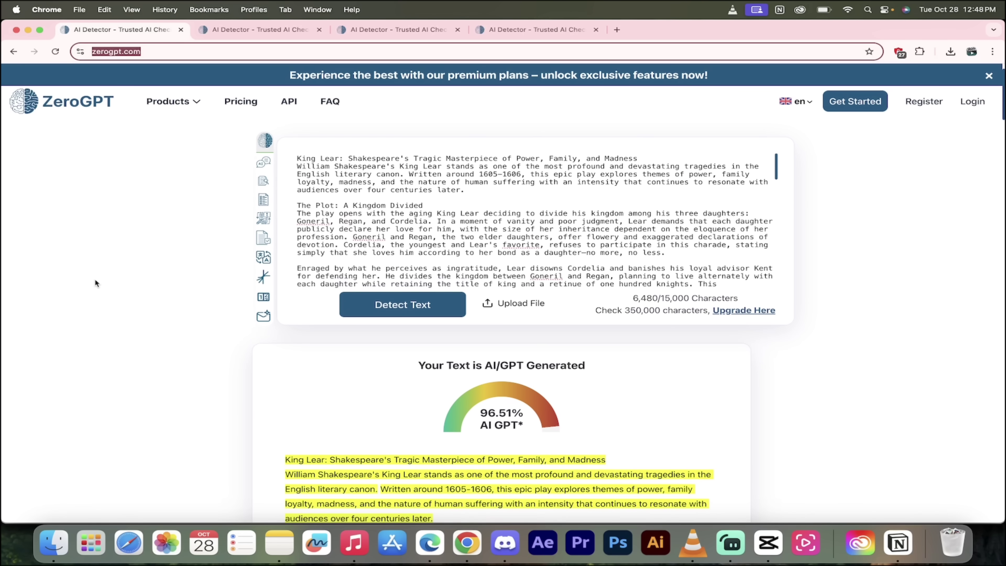
pyautogui.scroll(-10, 143, 425)
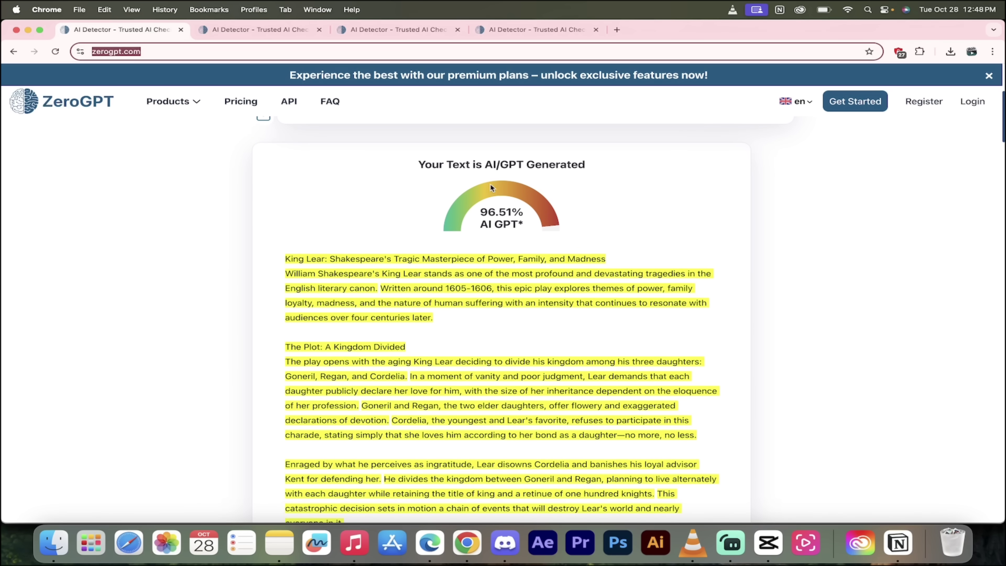
pyautogui.scroll(12, 497, 215)
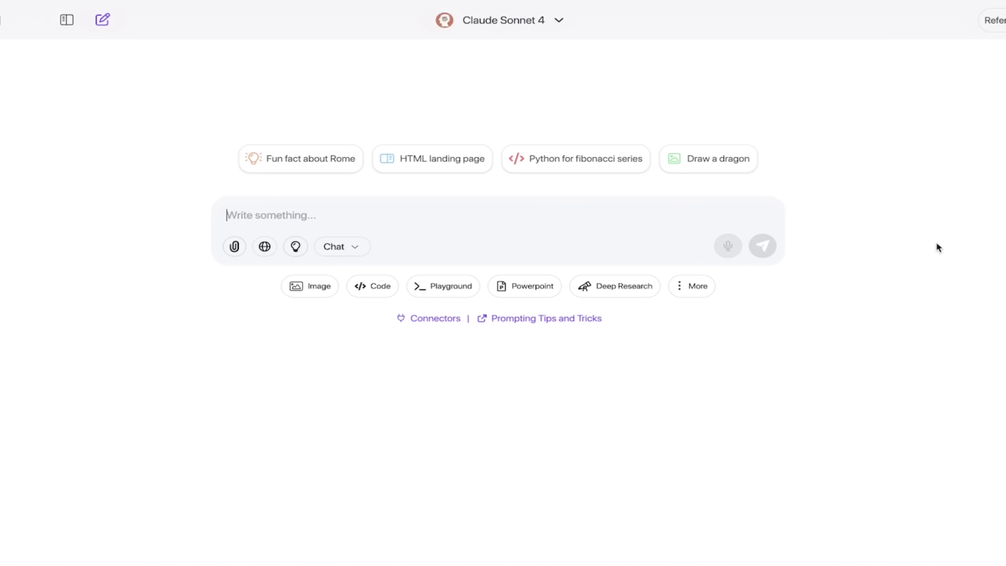
# Switch the model to Claude Sonnet 4.5 and send the 1,000-word Machine Learning blog prompt.
pyautogui.click(558, 22)
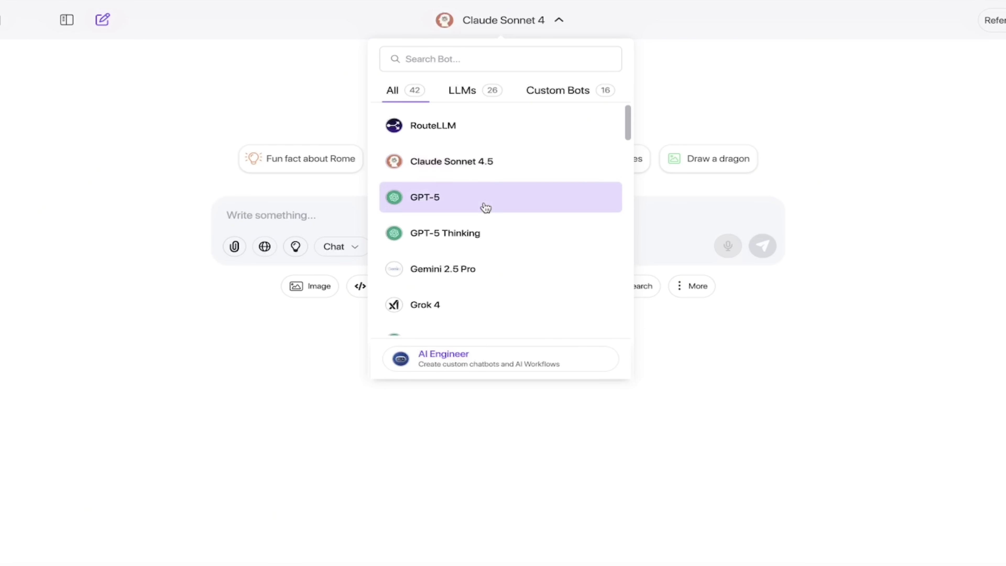
pyautogui.scroll(-1, 483, 207)
pyautogui.click(474, 157)
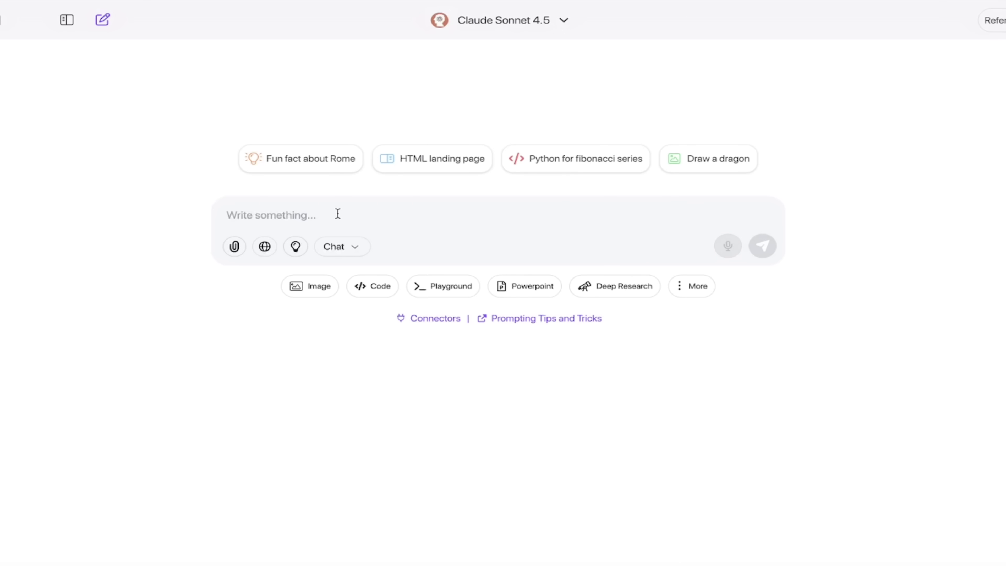
pyautogui.write('Write a 1,000 word blog article on Machine Learning')
pyautogui.click(762, 246)
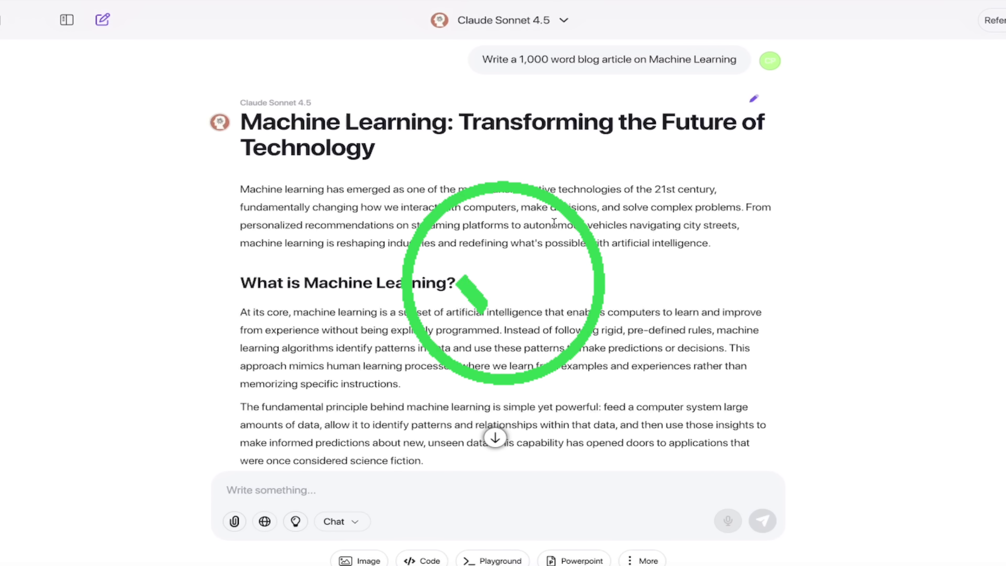
# Select the entire article 'Machine Learning: Transforming the Future of Technology'.
pyautogui.scroll(-2, 547, 226)
pyautogui.scroll(1, 529, 235)
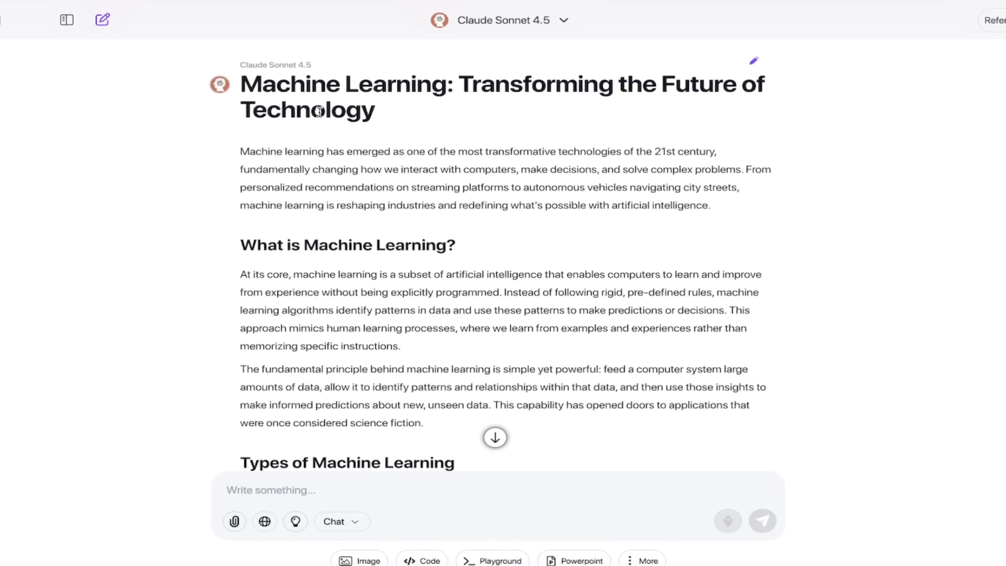
pyautogui.moveTo(240, 83); pyautogui.dragTo(619, 424)
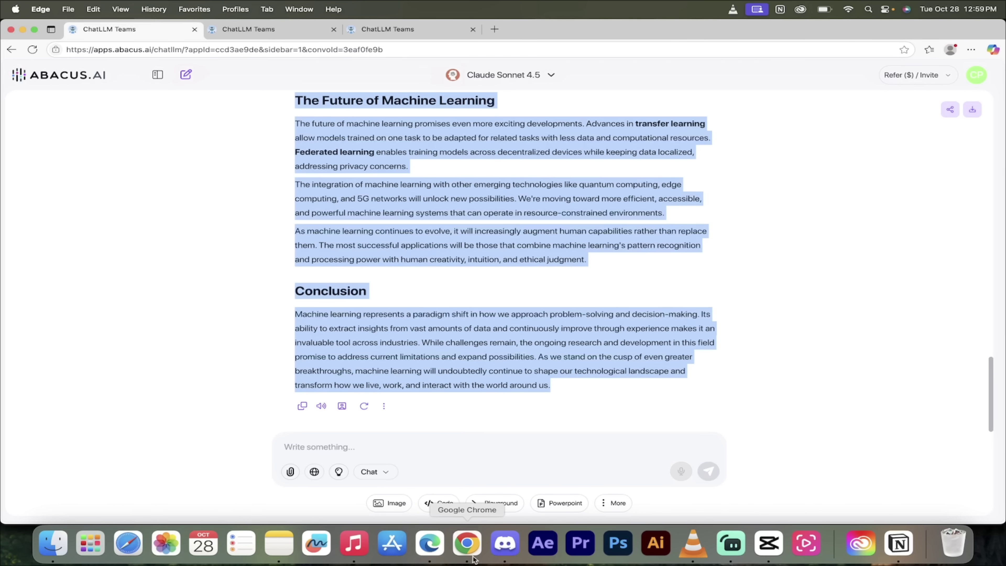
# Compare the 0% and 96.51% King Lear results, then open a tab with an empty detector box.
pyautogui.click(473, 557)
pyautogui.scroll(5, 399, 313)
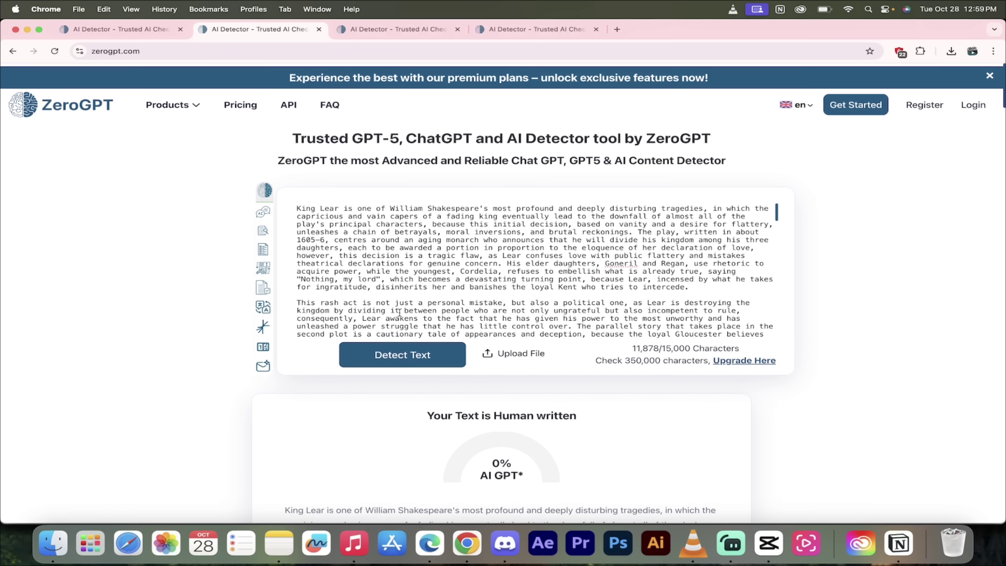
pyautogui.scroll(-4, 492, 365)
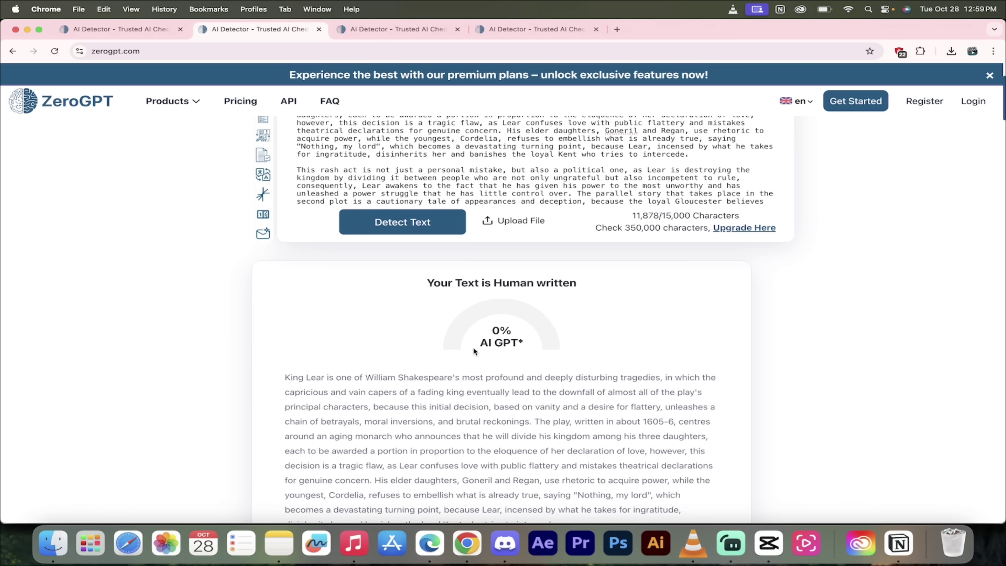
pyautogui.hotkey('ctrl', 'shift', 'Tab')
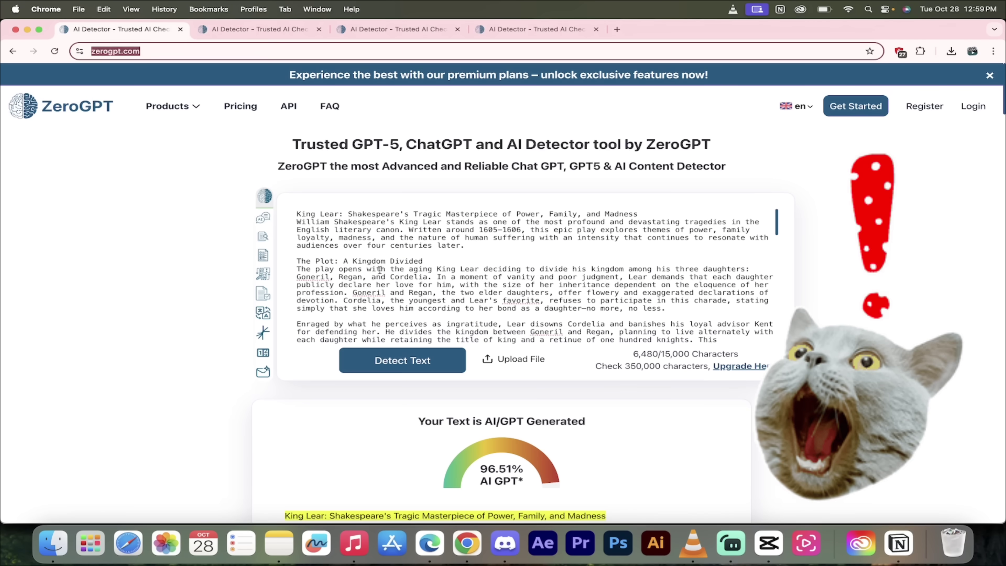
pyautogui.scroll(-5, 380, 270)
pyautogui.scroll(-5, 386, 420)
pyautogui.scroll(4, 154, 256)
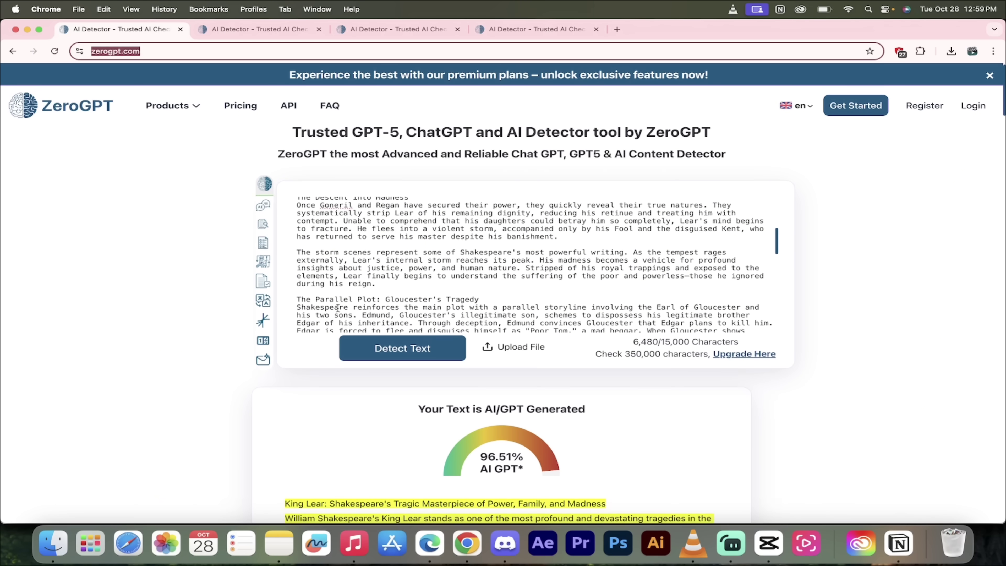
pyautogui.click(392, 29)
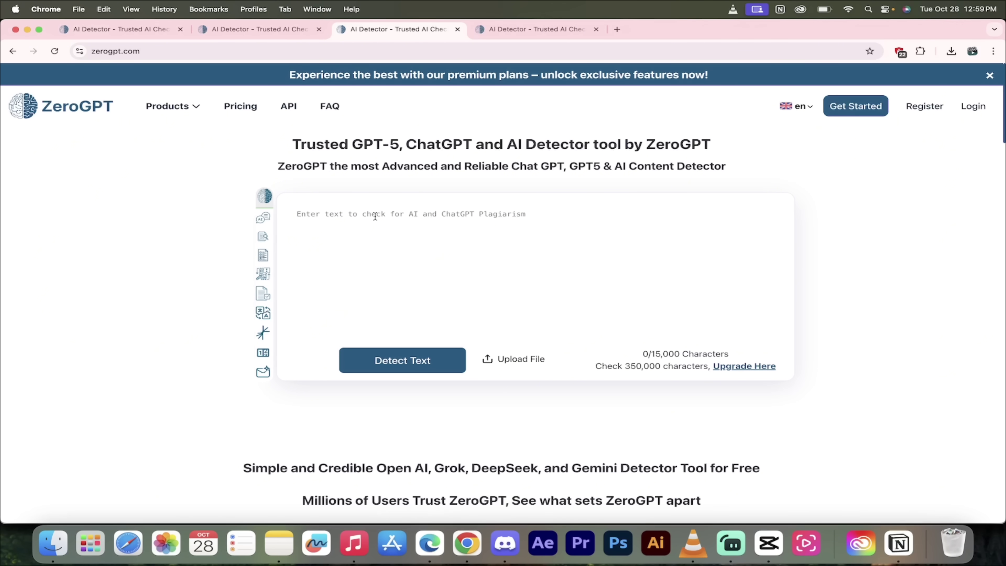
# Paste the 7,287-character Machine Learning article into ZeroGPT and detect it as 100% AI GPT.
pyautogui.press('cmd+v')
pyautogui.scroll(15, 375, 216)
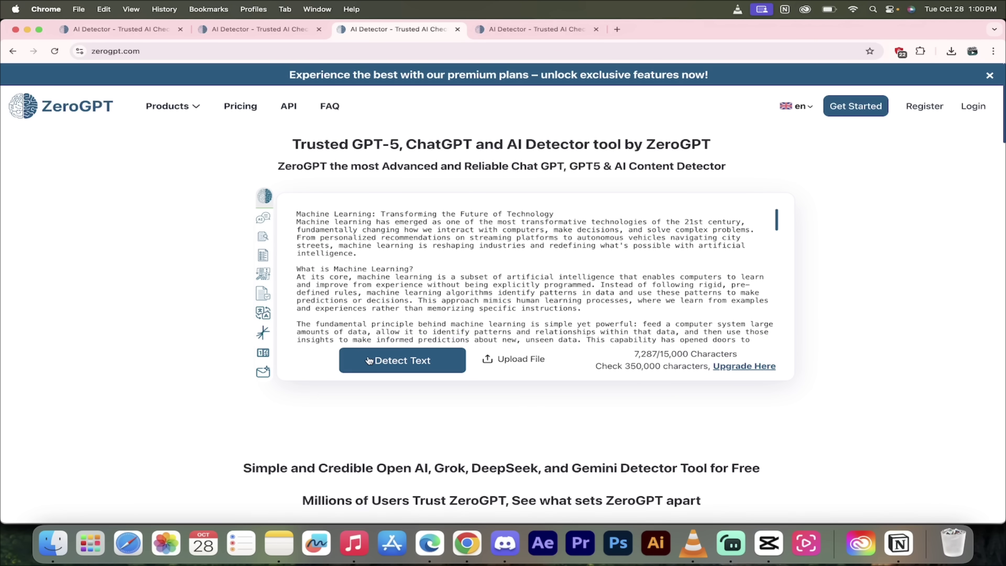
pyautogui.click(387, 374)
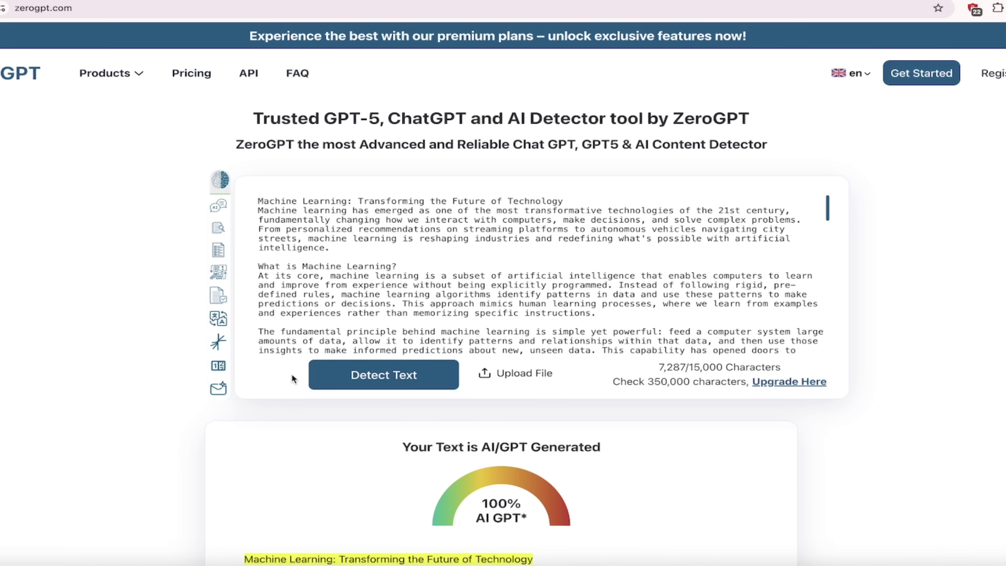
pyautogui.scroll(-4, 484, 338)
pyautogui.scroll(-1, 506, 335)
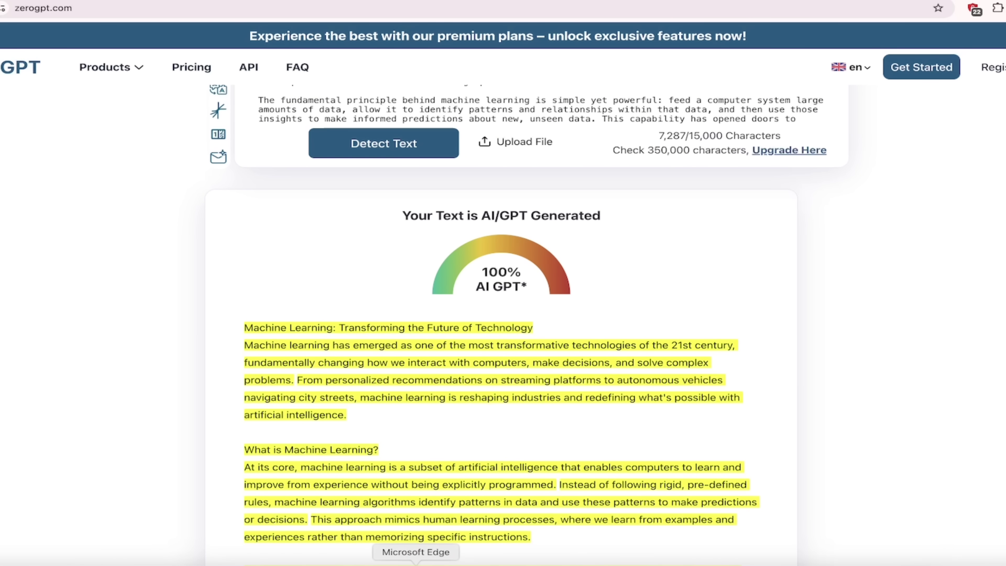
pyautogui.click(416, 565)
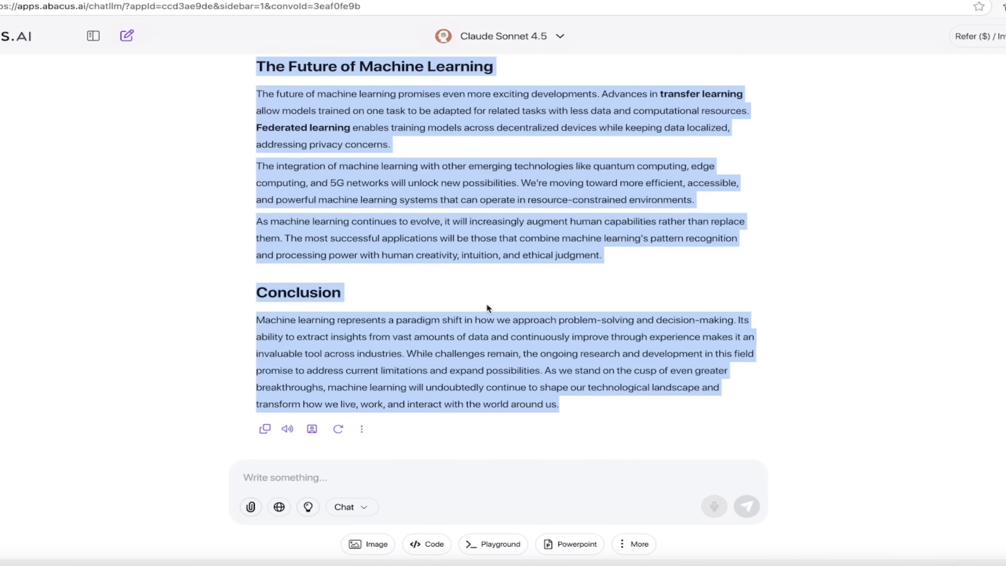
# Open Humanize for the article and choose the AI Detector Proof tone.
pyautogui.click(313, 430)
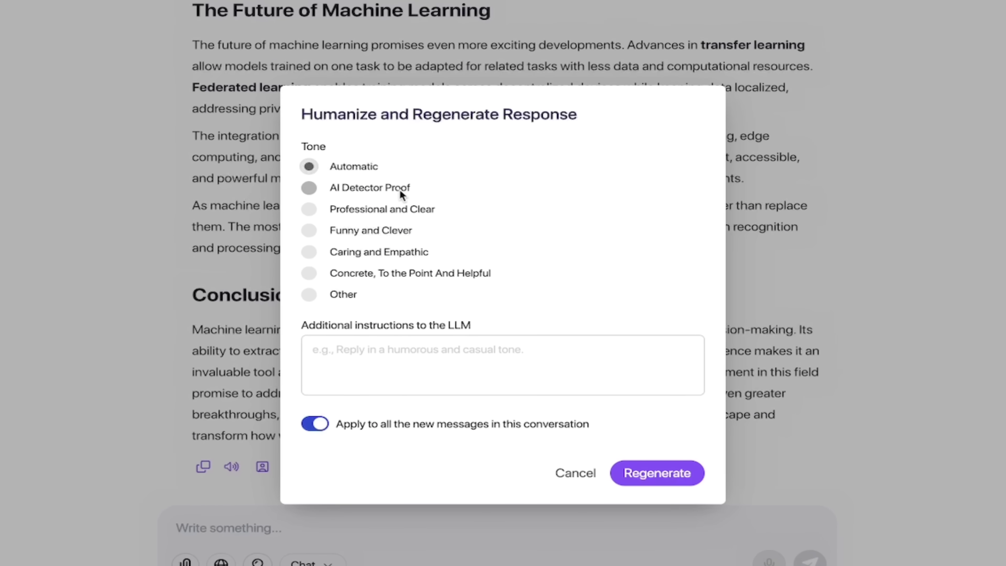
pyautogui.click(400, 189)
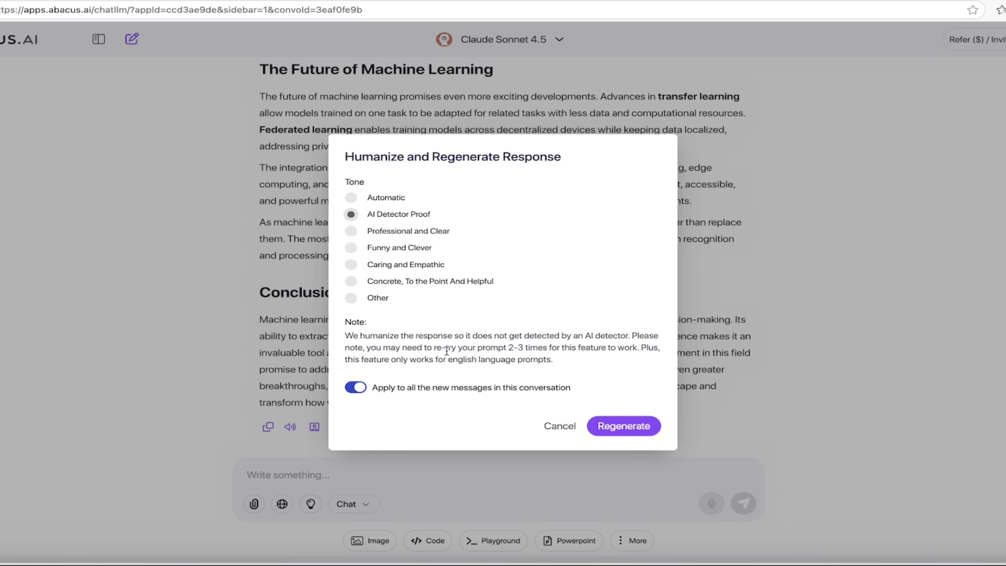
# Regenerate the Machine Learning article in the AI Detector Proof humanized tone.
pyautogui.click(609, 432)
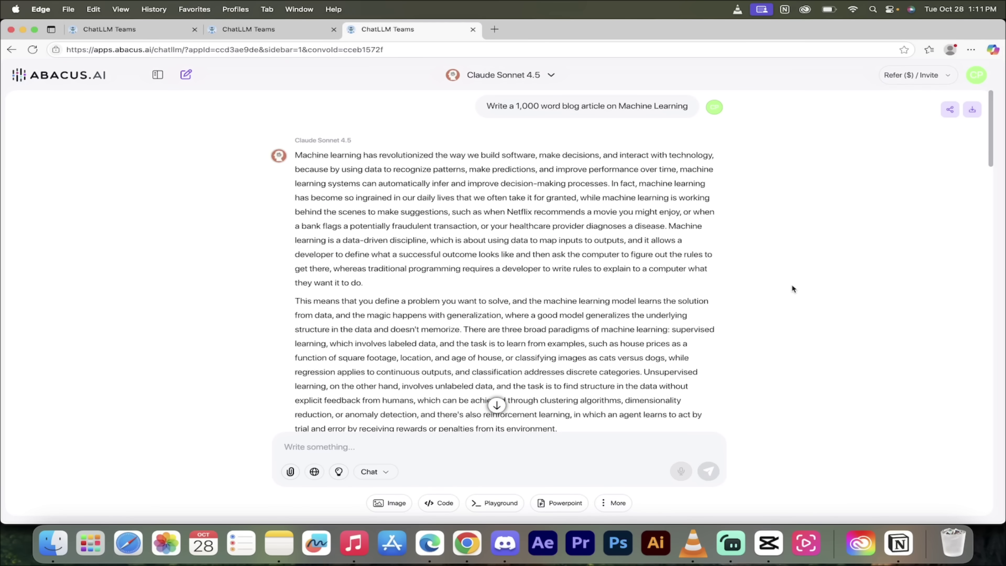
pyautogui.scroll(-4, 609, 330)
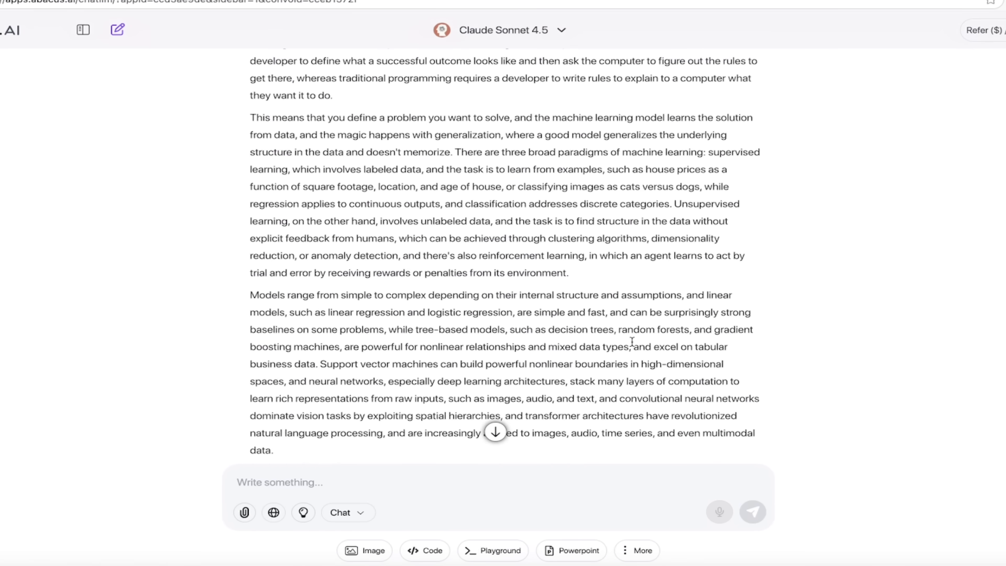
pyautogui.scroll(-10, 633, 342)
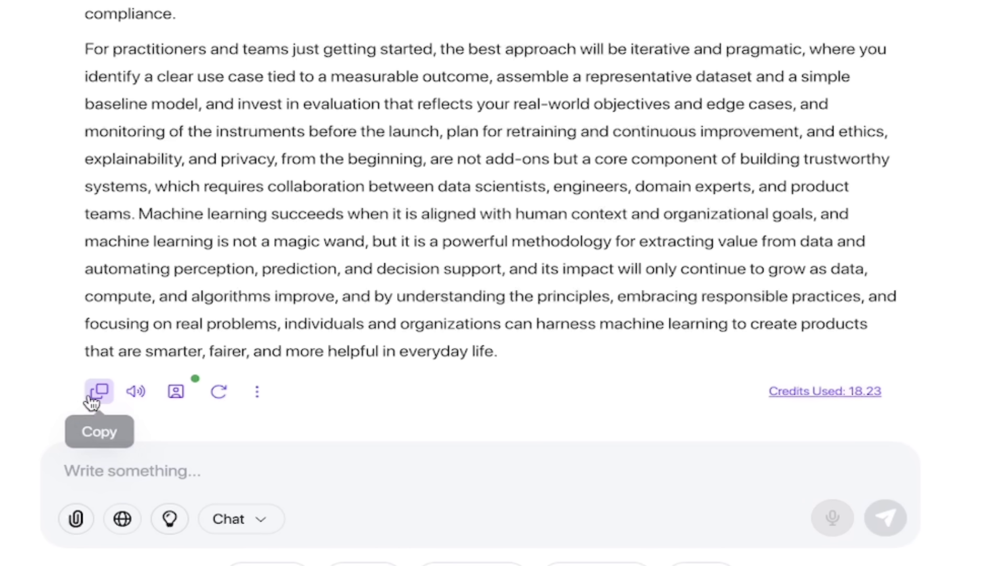
# Copy the rendered humanized article and bring up ZeroGPT's empty detector box.
pyautogui.click(97, 395)
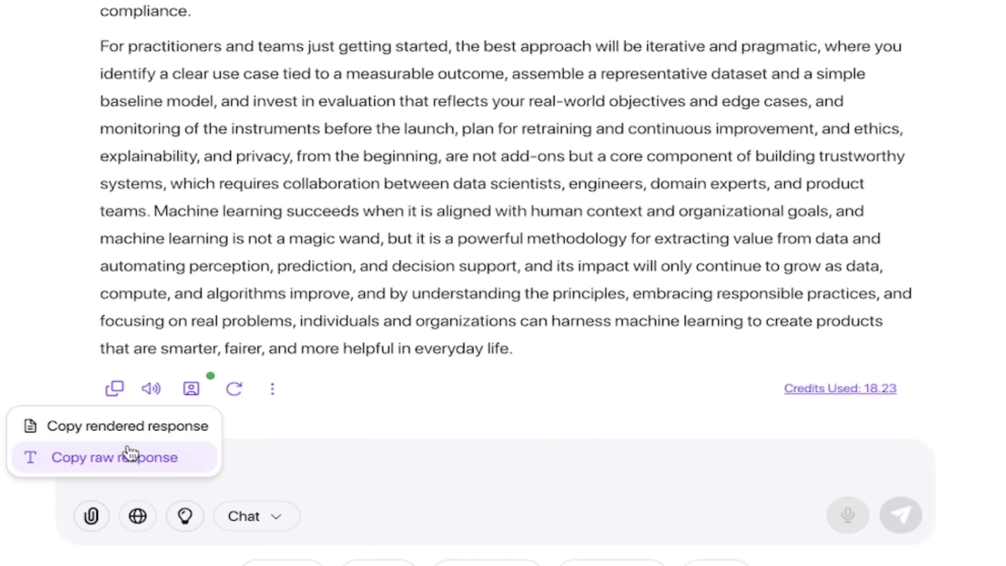
pyautogui.click(145, 436)
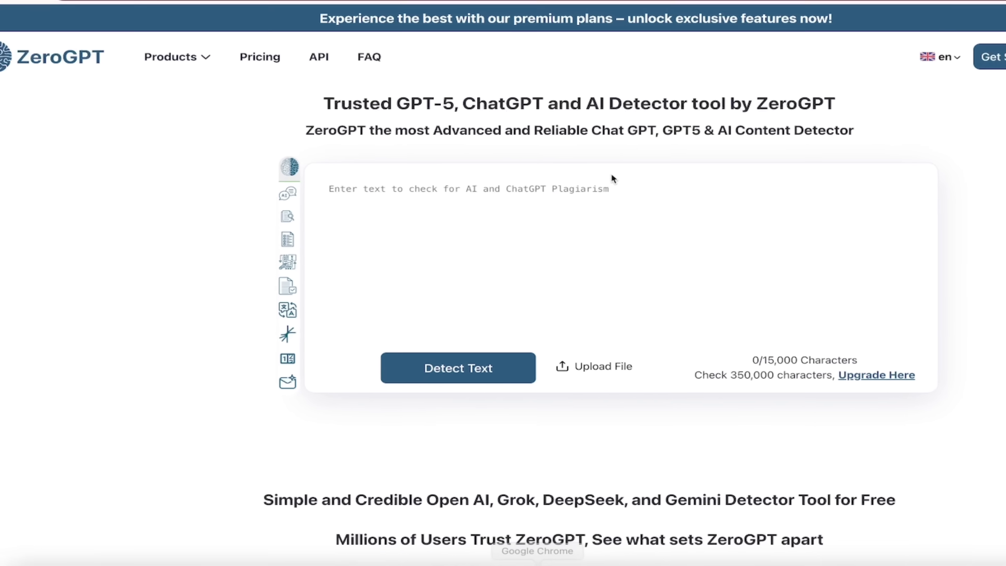
pyautogui.click(513, 229)
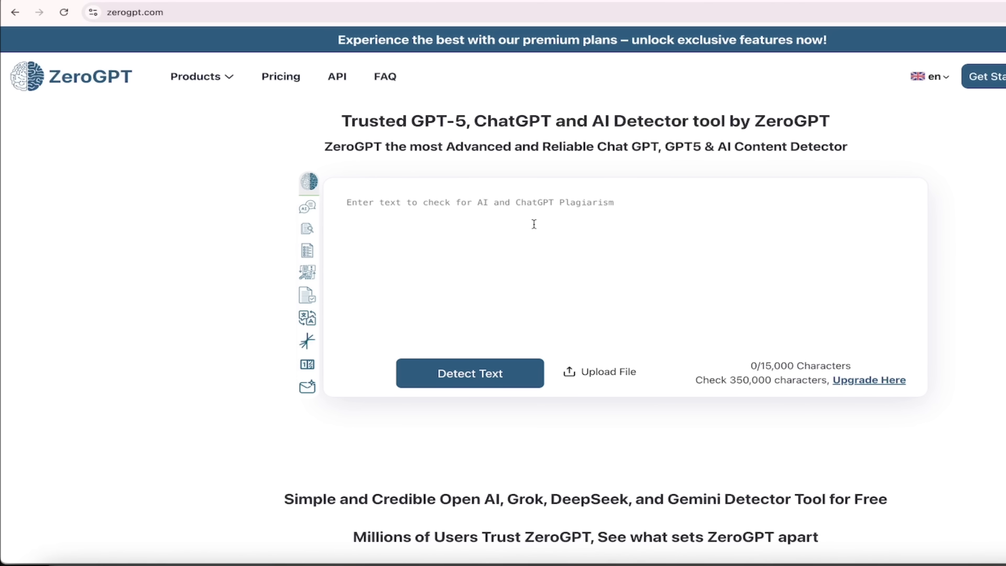
# Paste the humanized article into ZeroGPT and detect it at 22.8% AI GPT, most likely human written.
pyautogui.hotkey('ctrl', 'v')
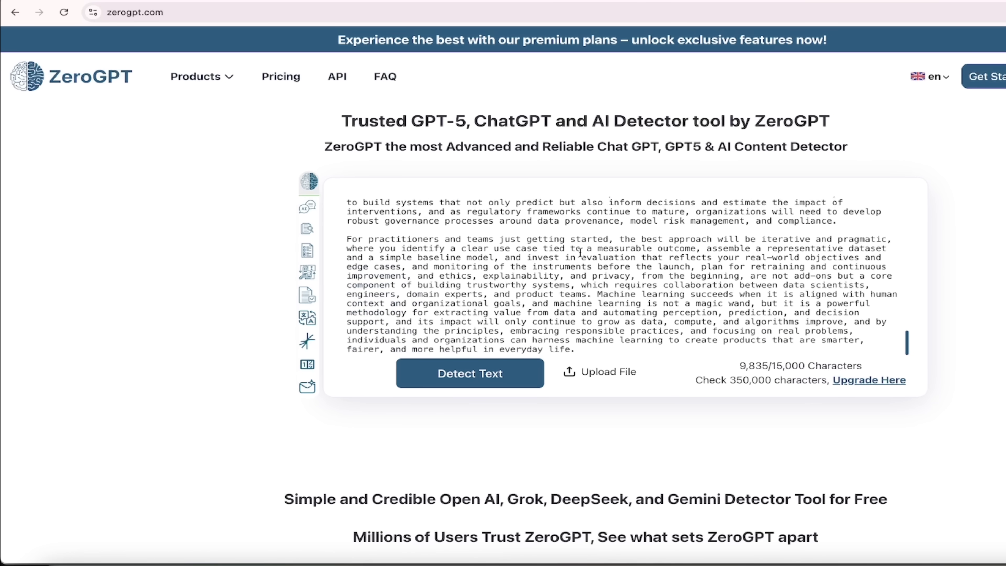
pyautogui.scroll(5, 580, 252)
pyautogui.scroll(5, 580, 252)
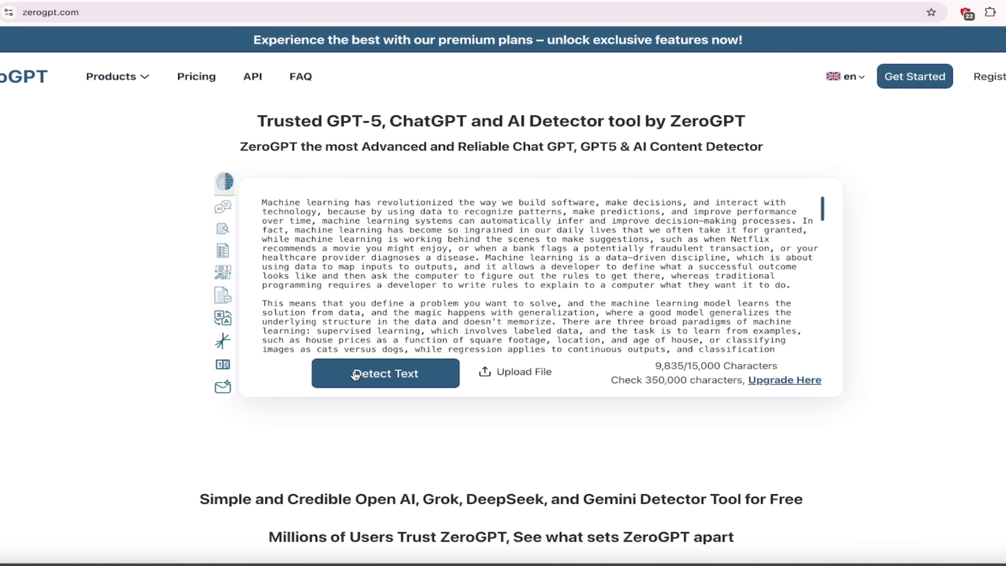
pyautogui.click(356, 374)
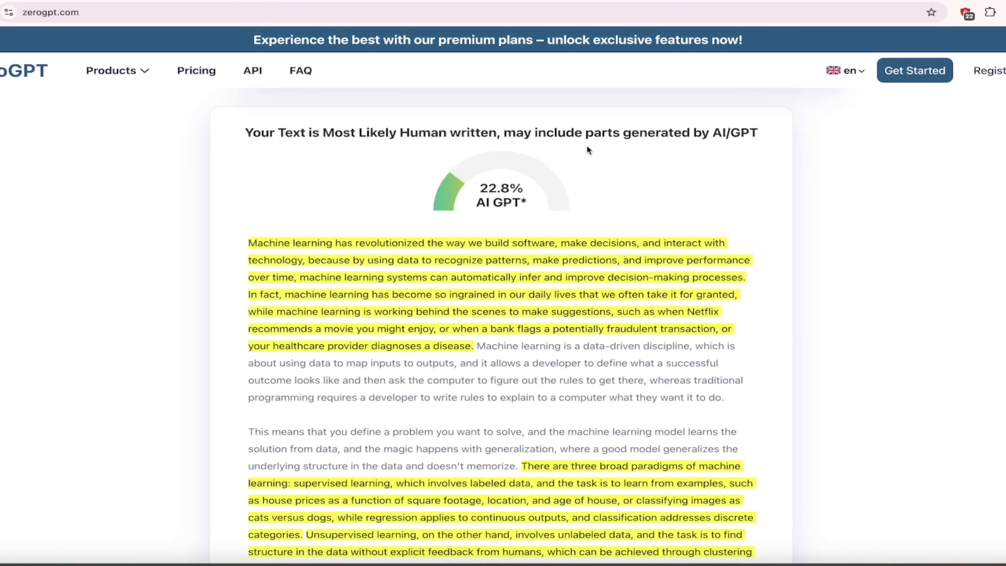
pyautogui.scroll(-6, 494, 338)
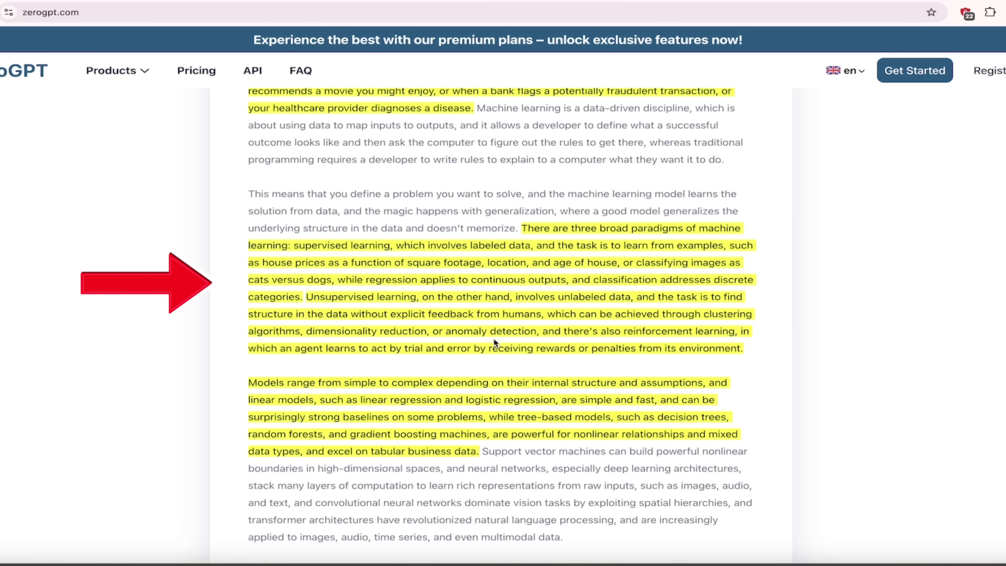
pyautogui.scroll(3, 494, 338)
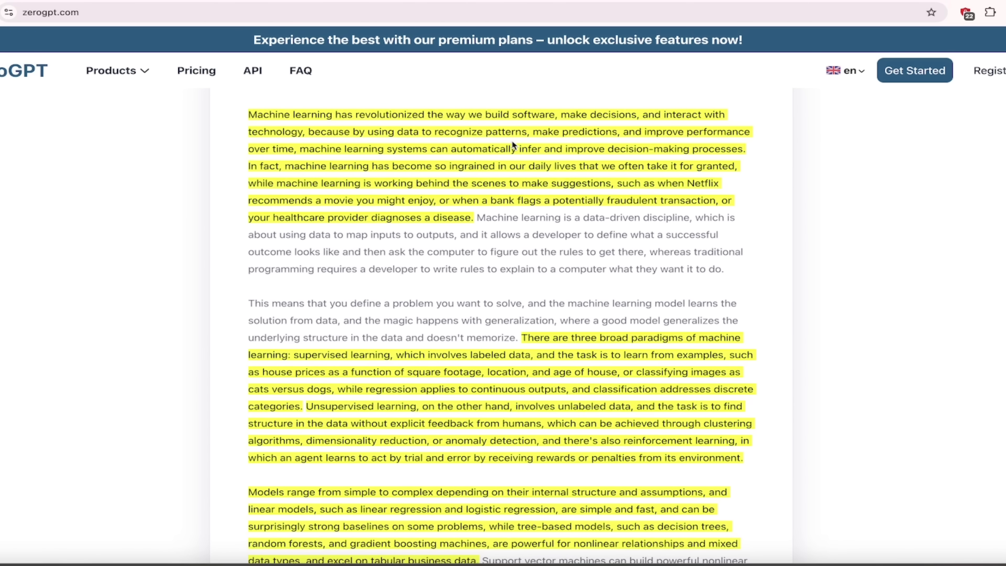
pyautogui.scroll(-1, 512, 141)
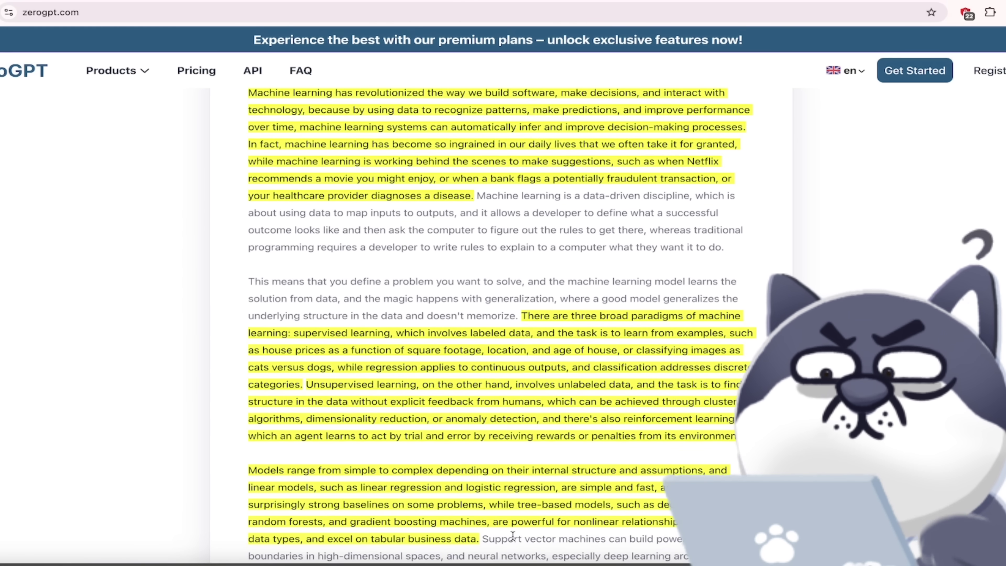
pyautogui.scroll(-5, 512, 535)
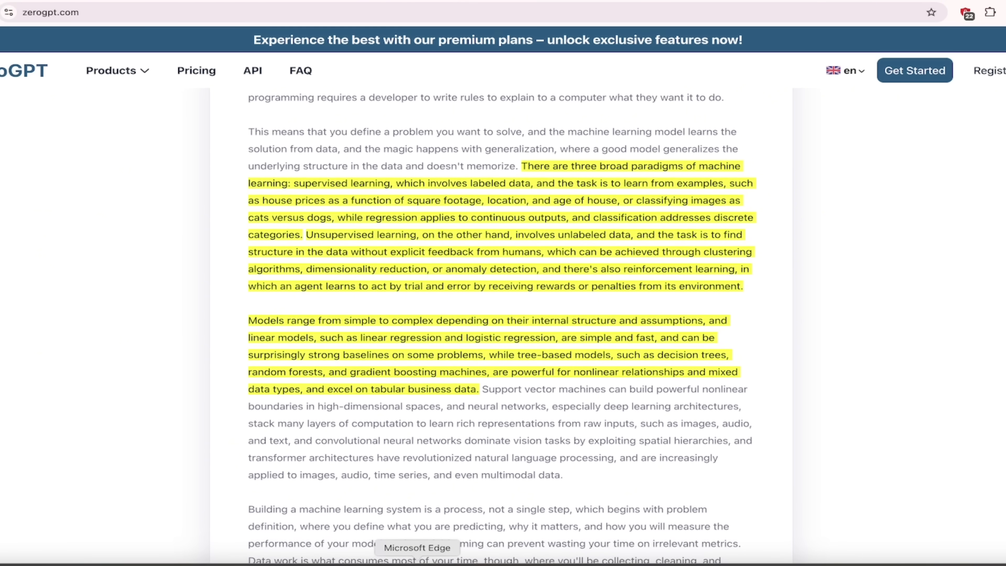
pyautogui.click(417, 562)
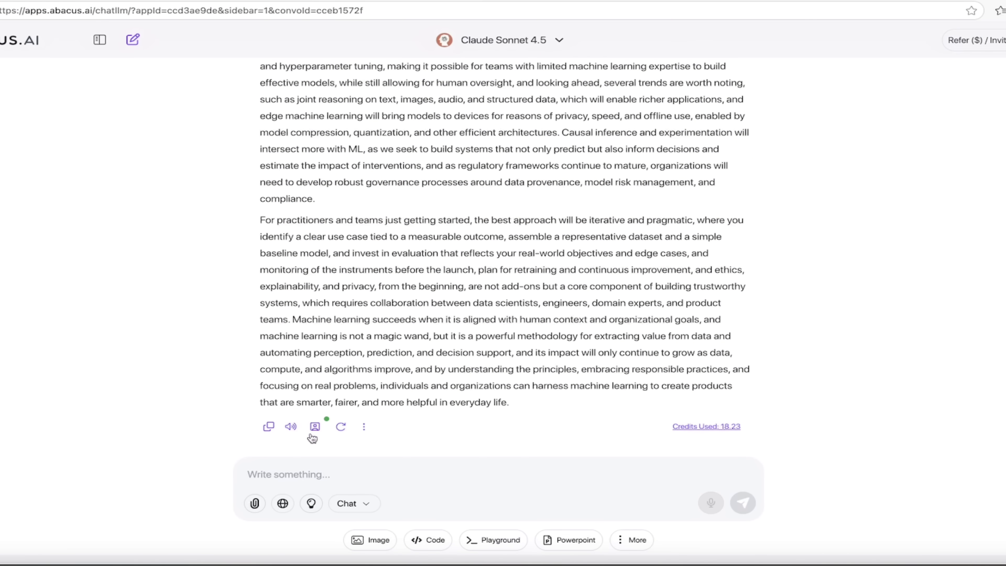
# Reopen the article's Humanize options with AI Detector Proof still selected.
pyautogui.click(315, 427)
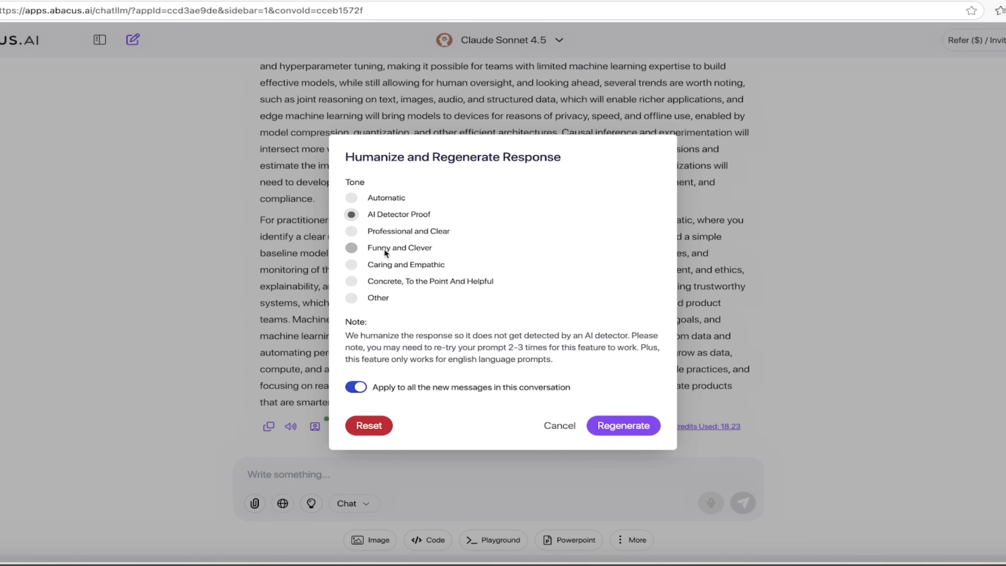